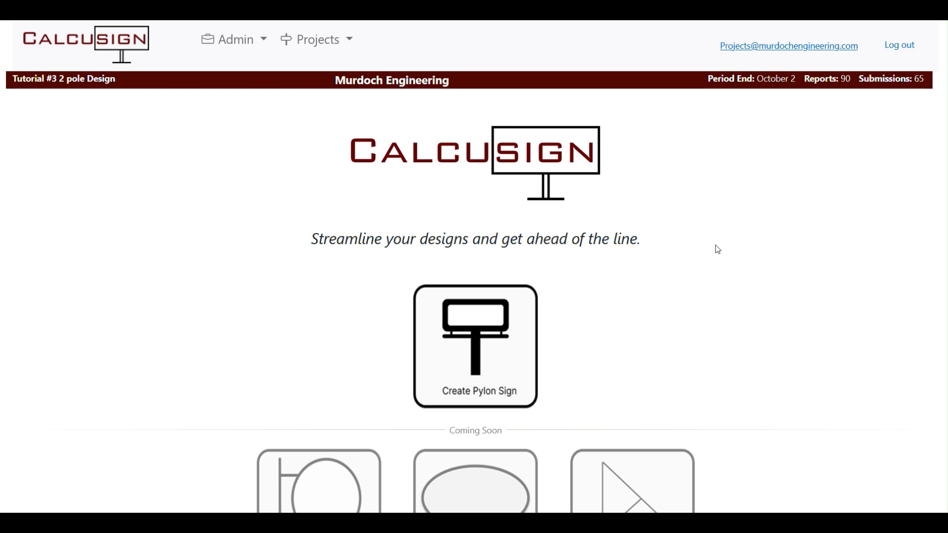
Save the current project, start a new pylon sign and name it 'Tutorial # 3 2 pole design'
click(477, 366)
click(440, 176)
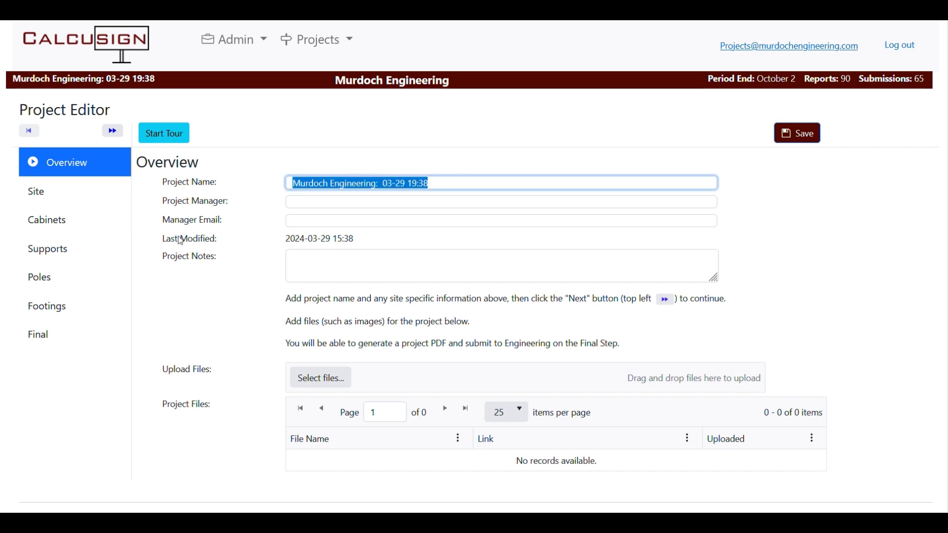
text(Tu)
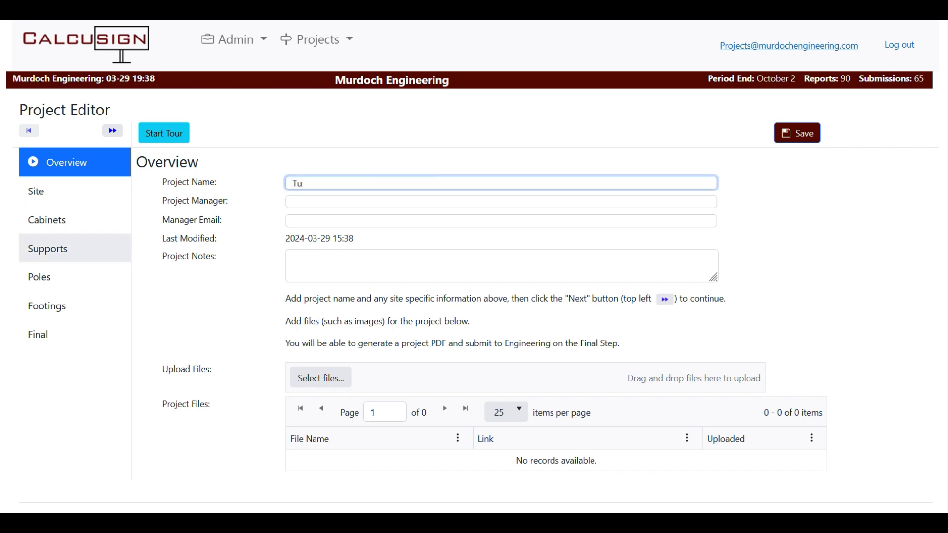
text(torial # 3 2 pole design)
Enter the project manager's name and e-mail, and add the project note 'here'
click(307, 201)
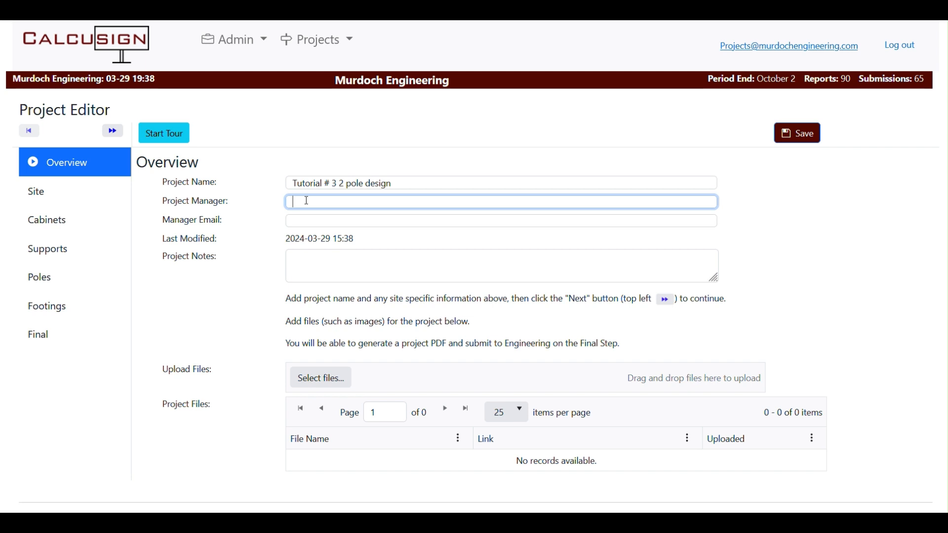
text(Tom A)
key(Tab)
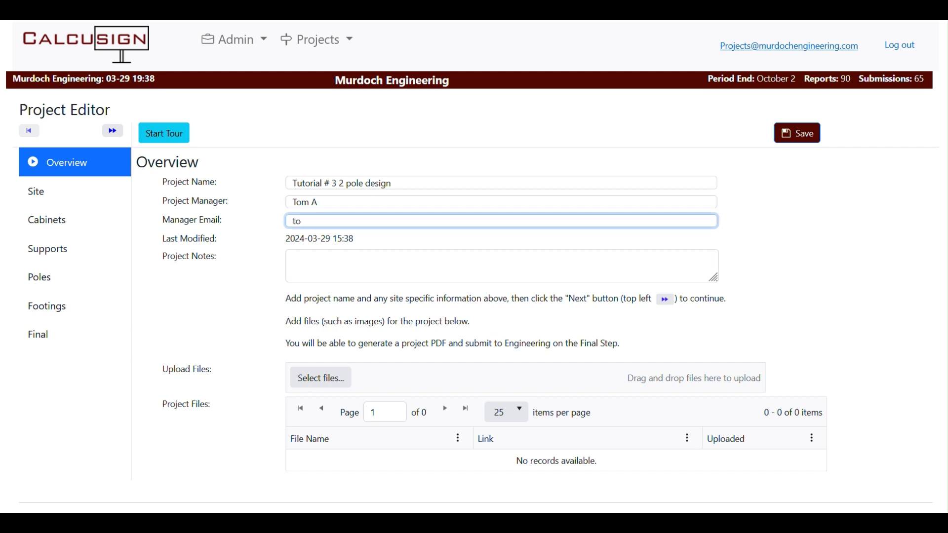
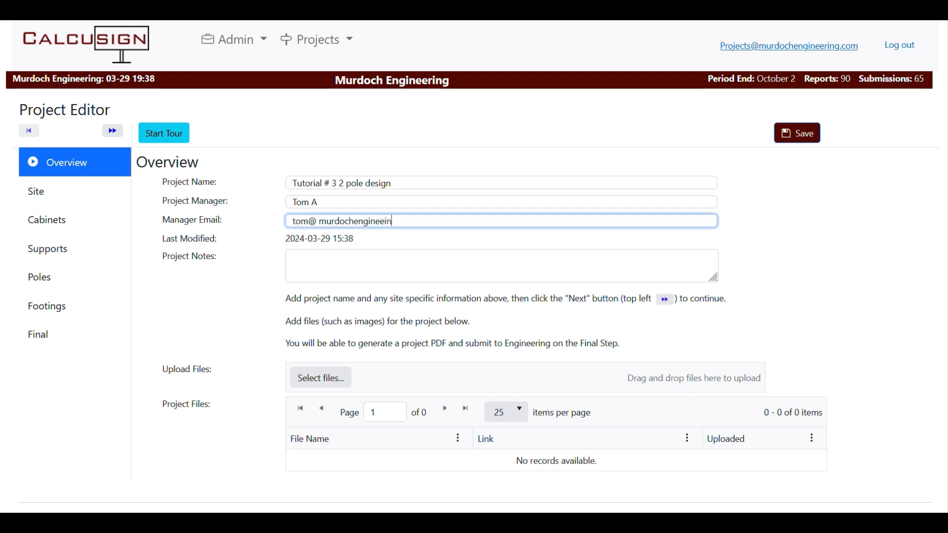
key(Num_Lock)
key(Num_Lock)
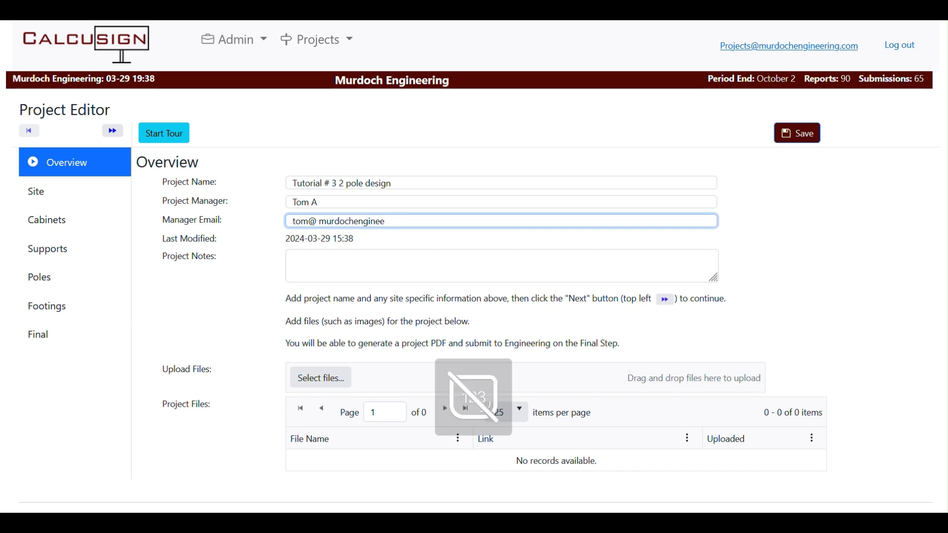
click(335, 261)
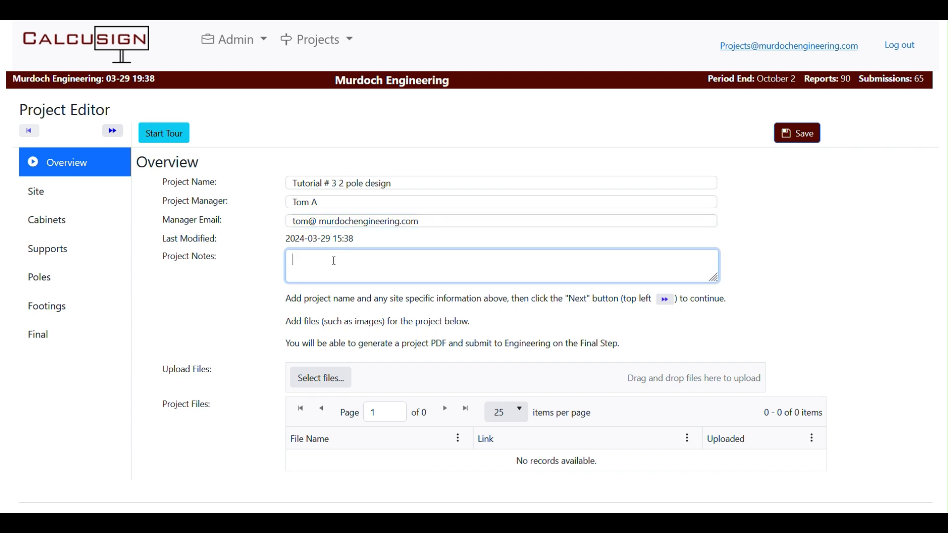
text(here)
Choose the NEW LOGO.png file and upload it to the project files
click(318, 379)
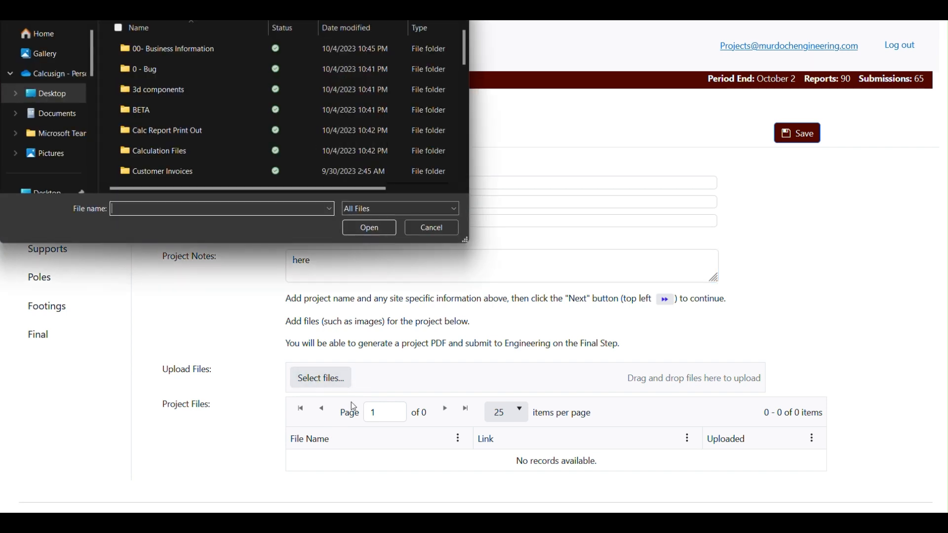
scroll(183, 112, down, 5)
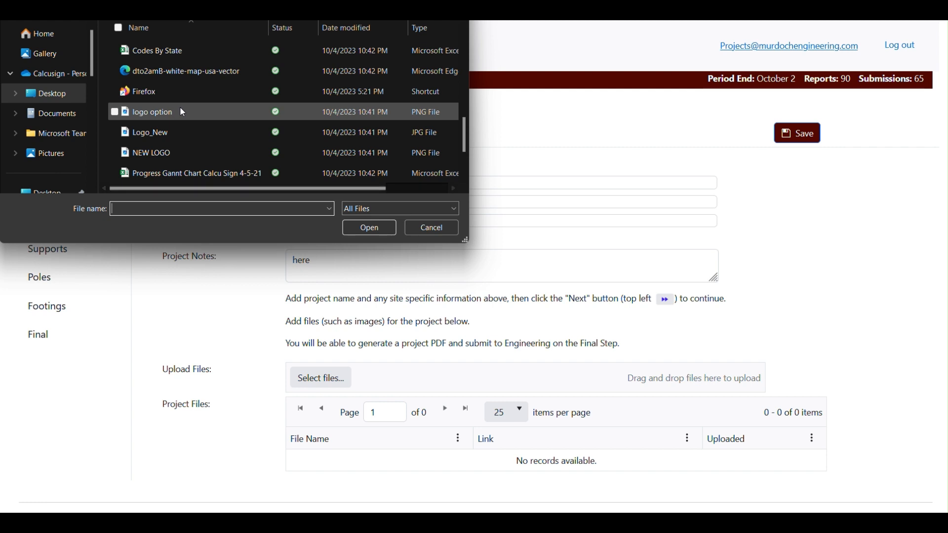
click(172, 155)
click(369, 228)
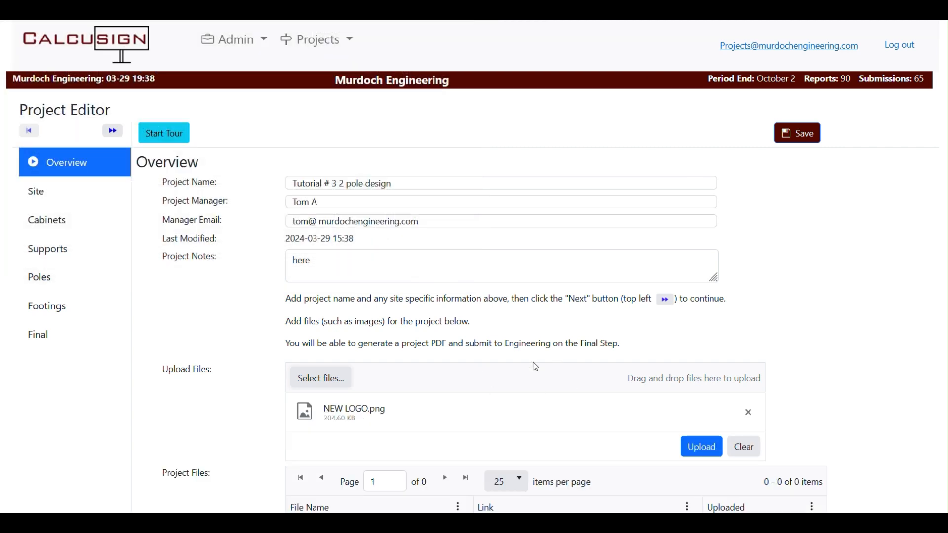
scroll(414, 363, down, 1)
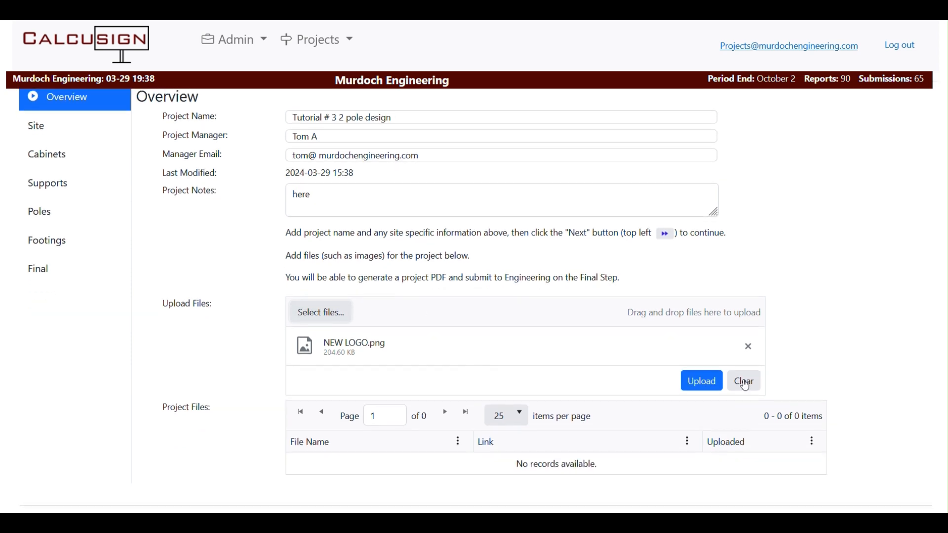
click(702, 381)
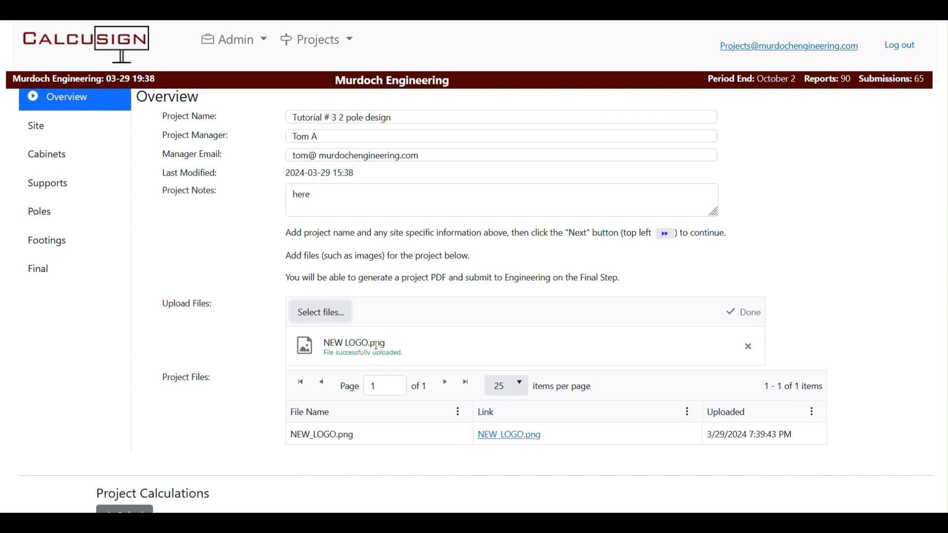
scroll(380, 354, up, 2)
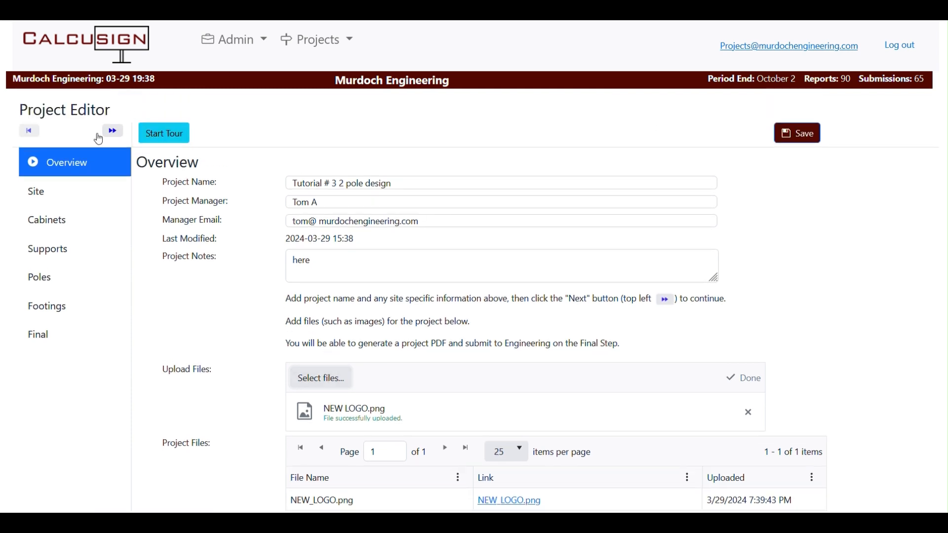
click(112, 131)
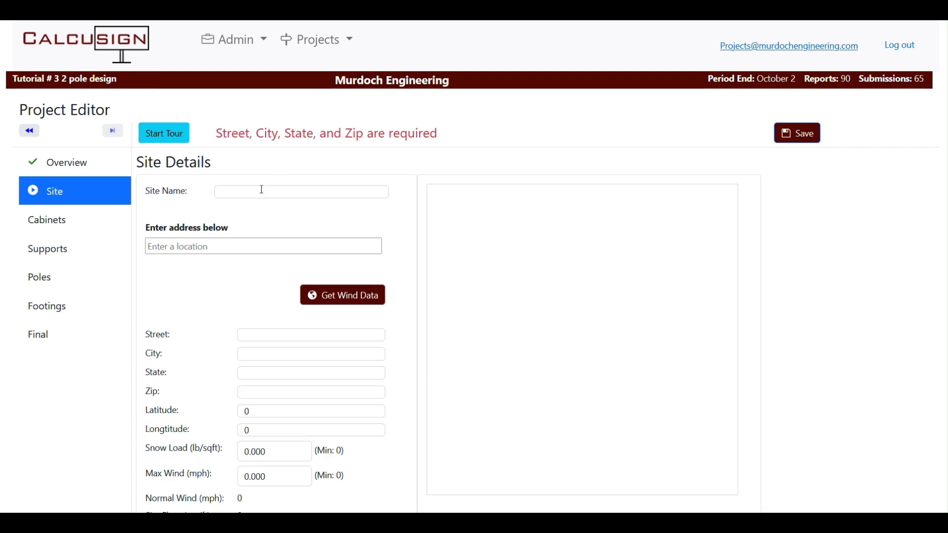
click(270, 188)
text(M)
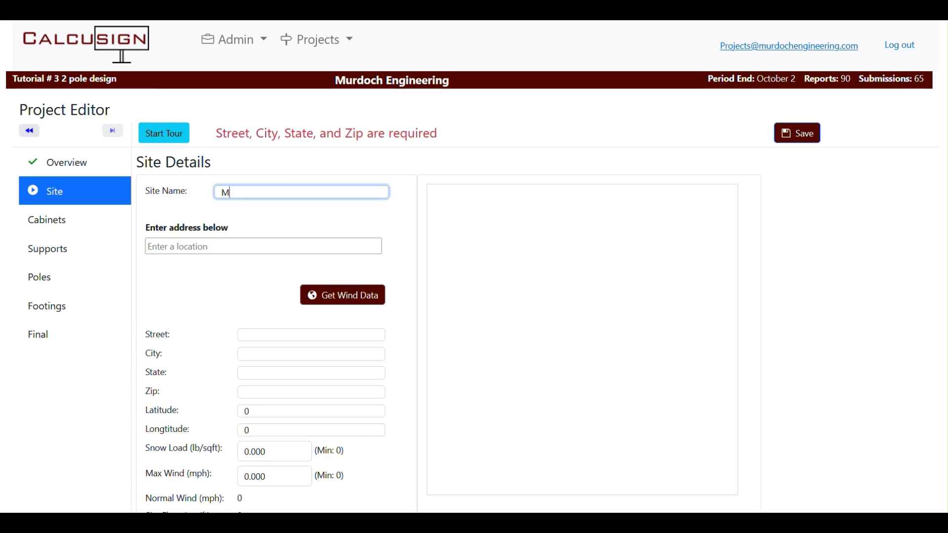
text(urdoch Offices)
click(195, 249)
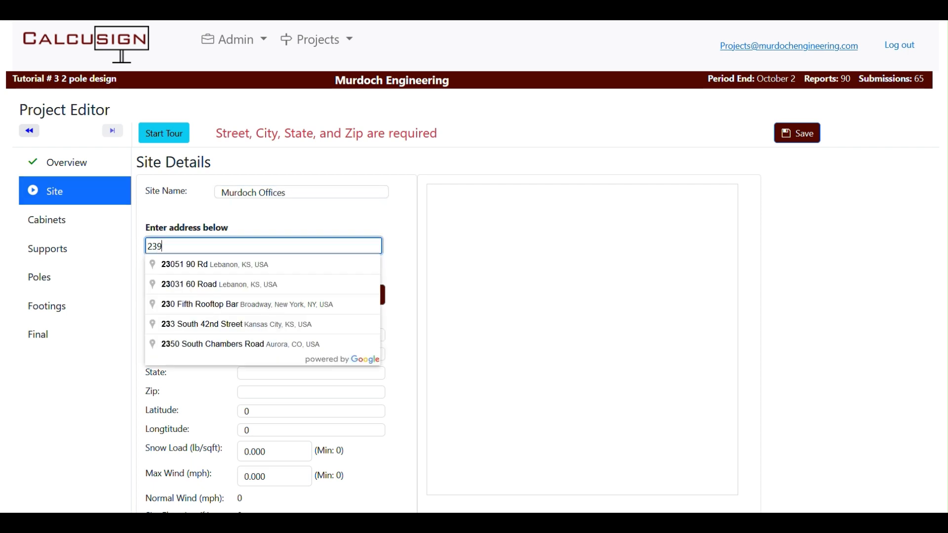
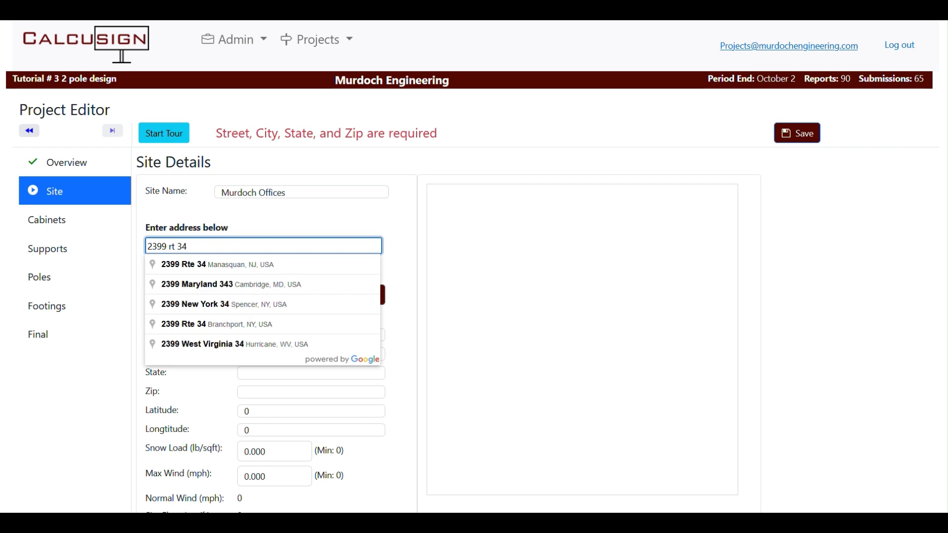
click(257, 265)
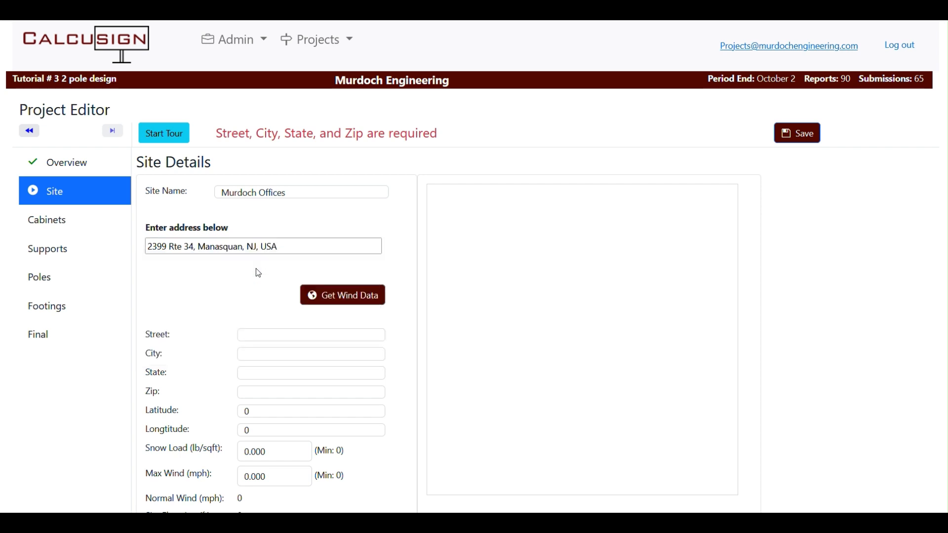
click(360, 297)
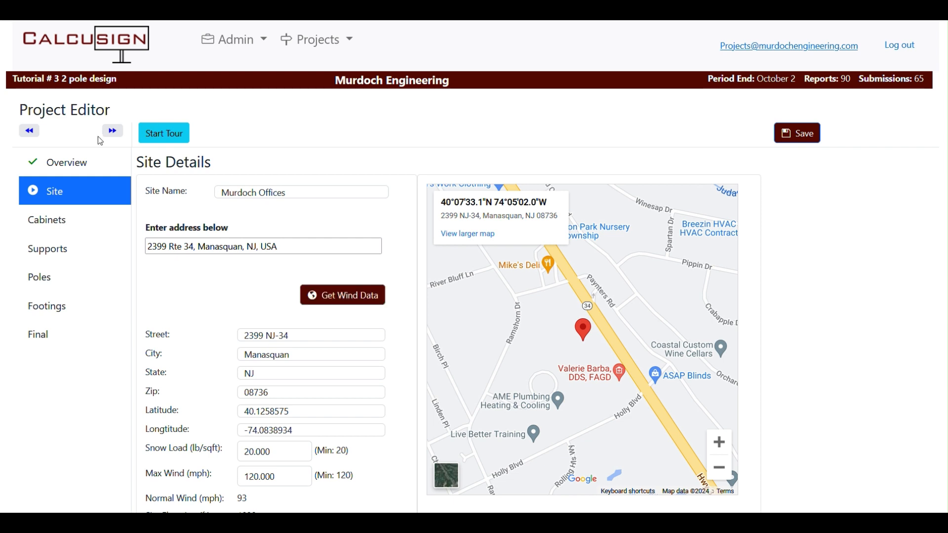
Set the cabinet top height to 25' 0", width to 15' and height to 8'
click(113, 132)
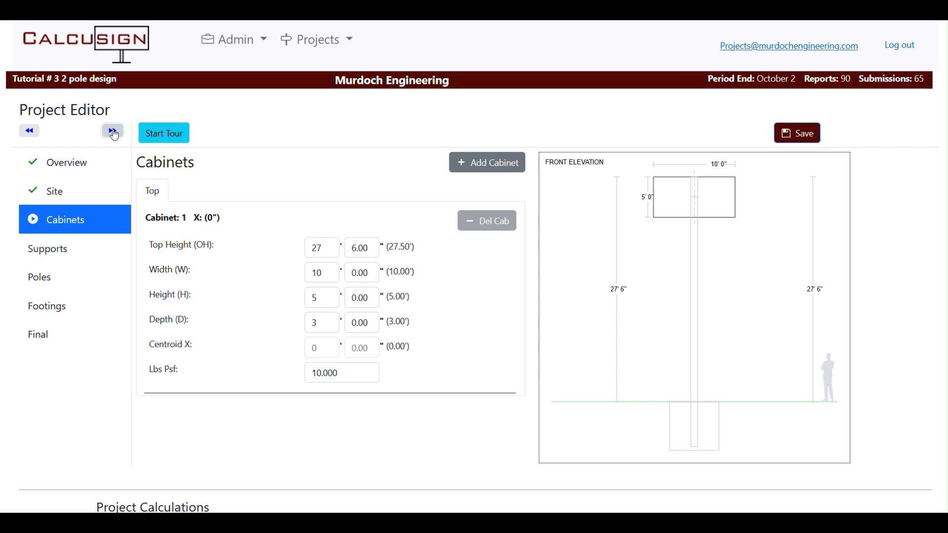
double_click(332, 250)
text(25)
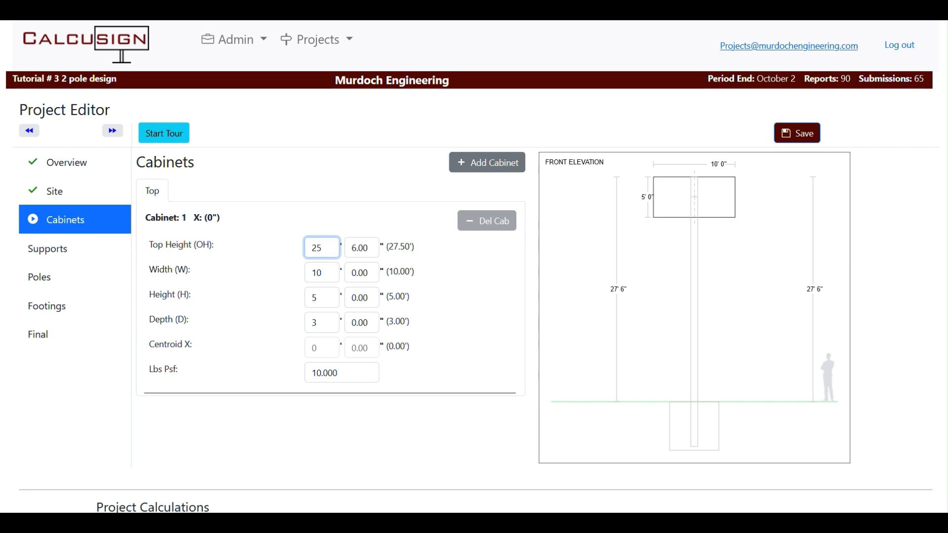
key(Tab)
text(0)
key(Tab)
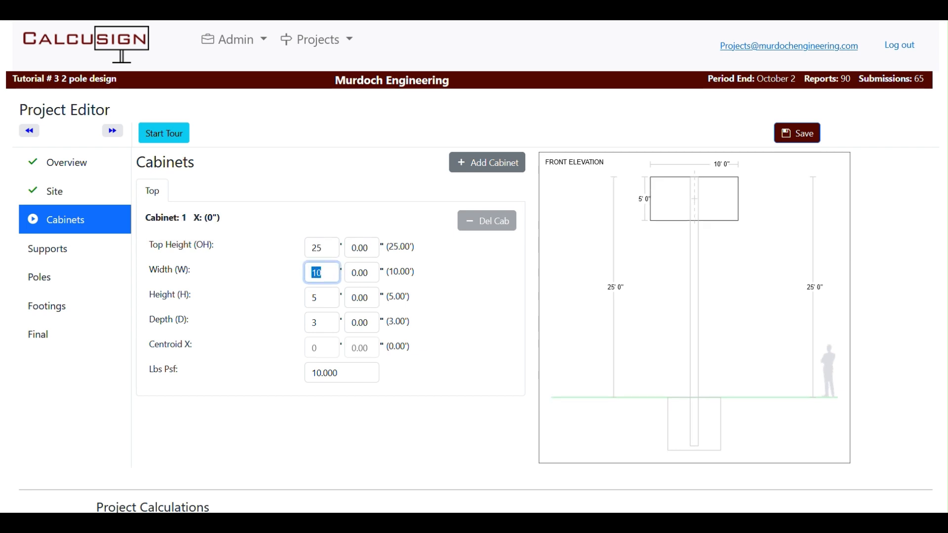
text(15)
key(Tab)
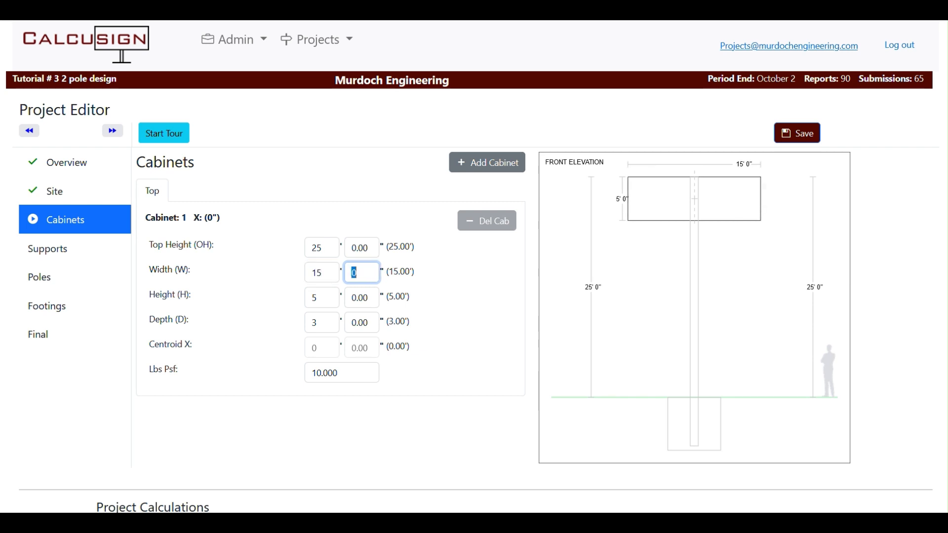
key(Tab)
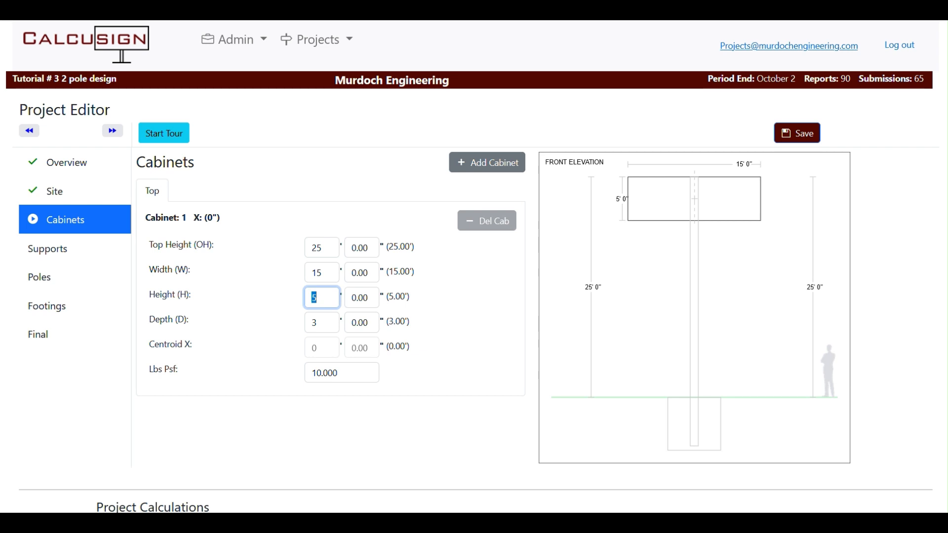
text(8)
key(Tab)
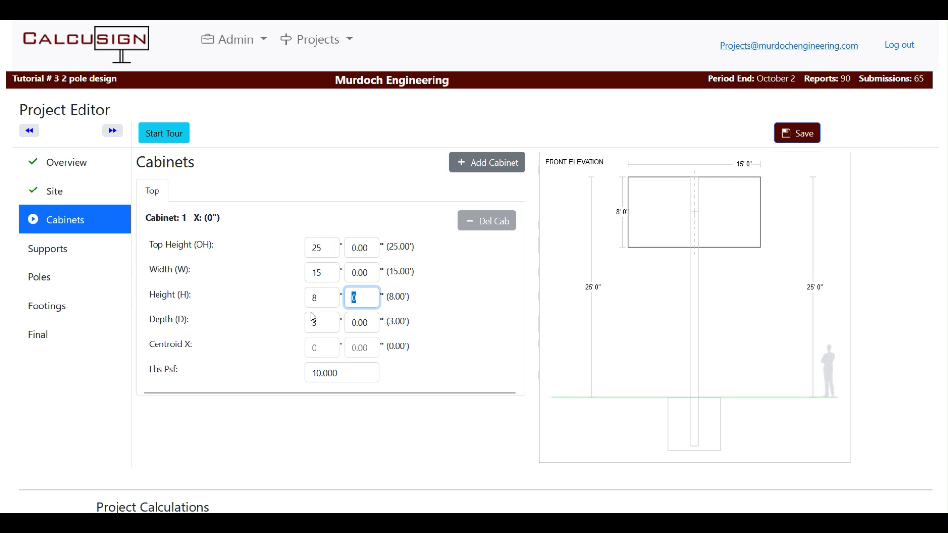
Set the cabinet depth to 2' and keep the 10 psf load
click(323, 323)
text(2)
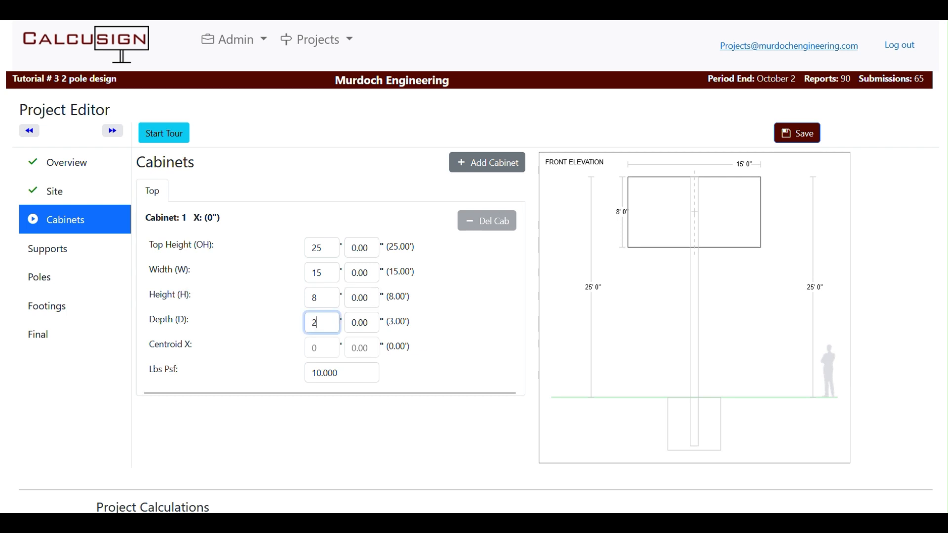
key(Tab)
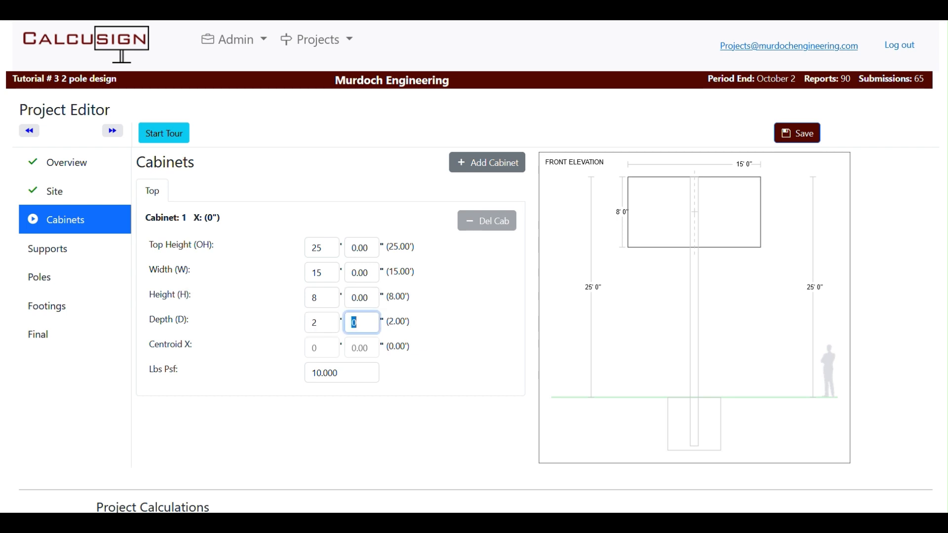
key(Tab)
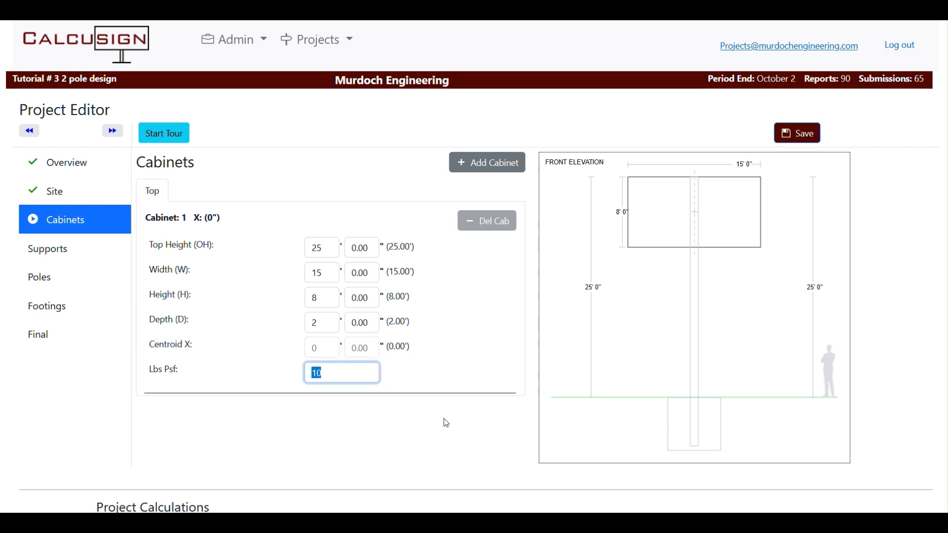
key(Tab)
scroll(328, 353, up, 5)
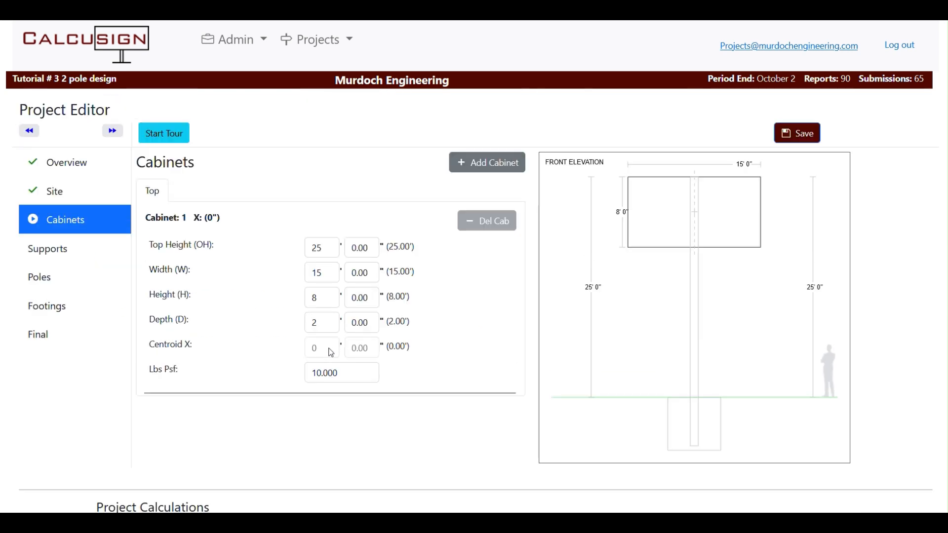
click(114, 131)
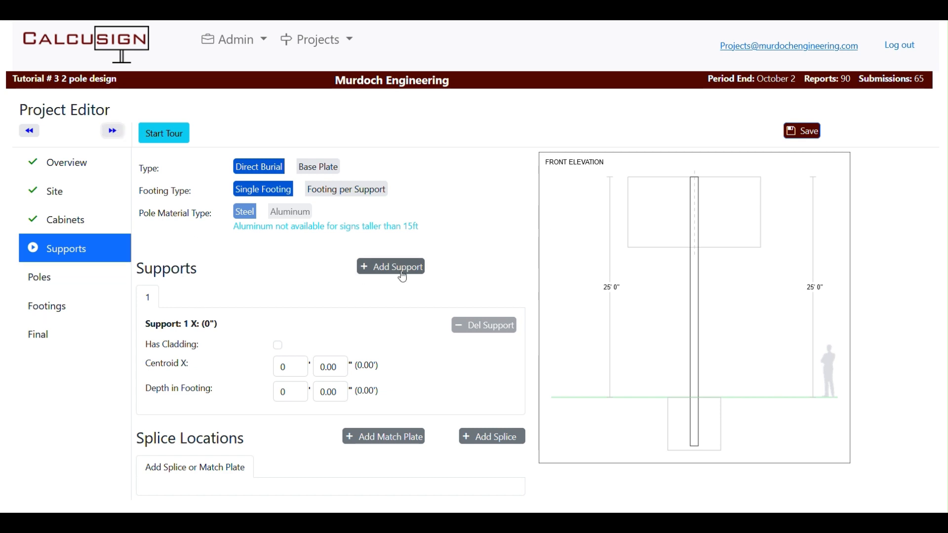
Add support 2 at centroid X 3' 9"
click(374, 271)
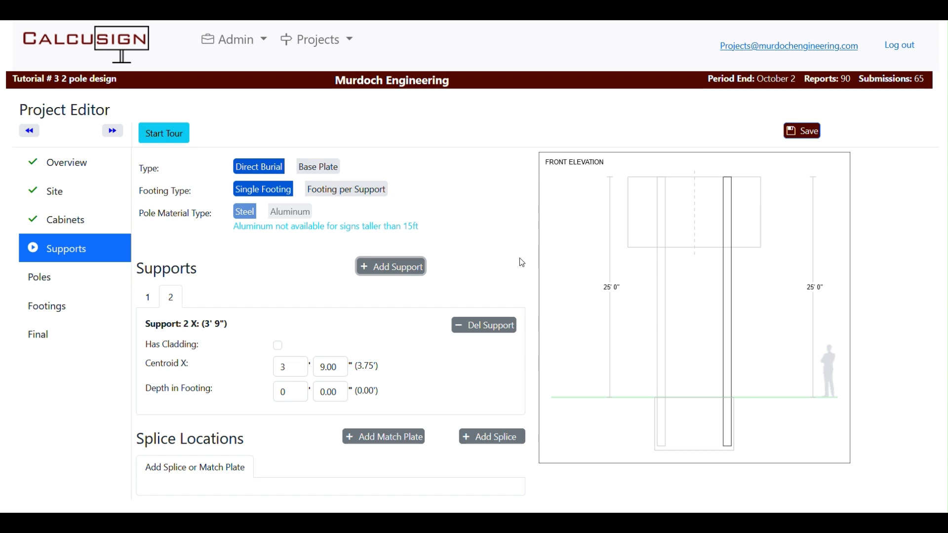
Choose Footing per Support and continue to the Poles step
click(339, 199)
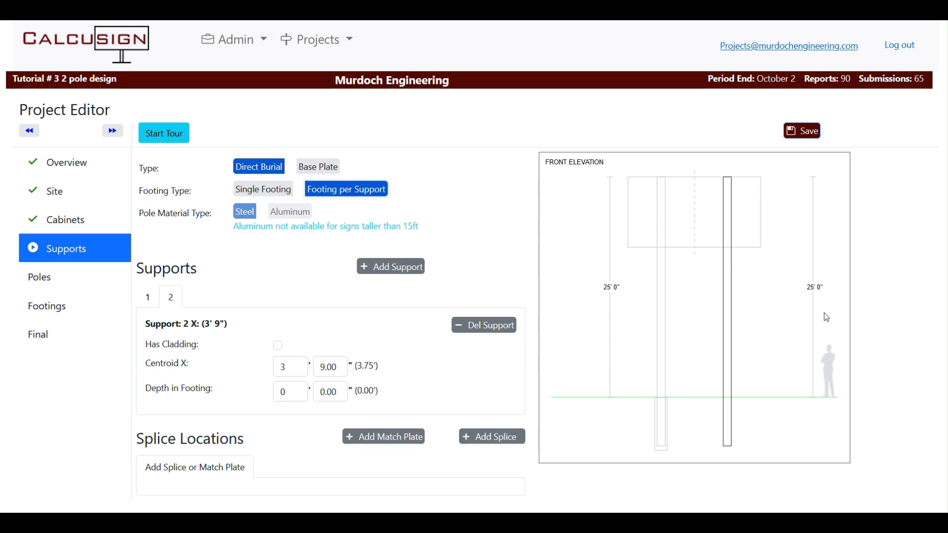
click(113, 132)
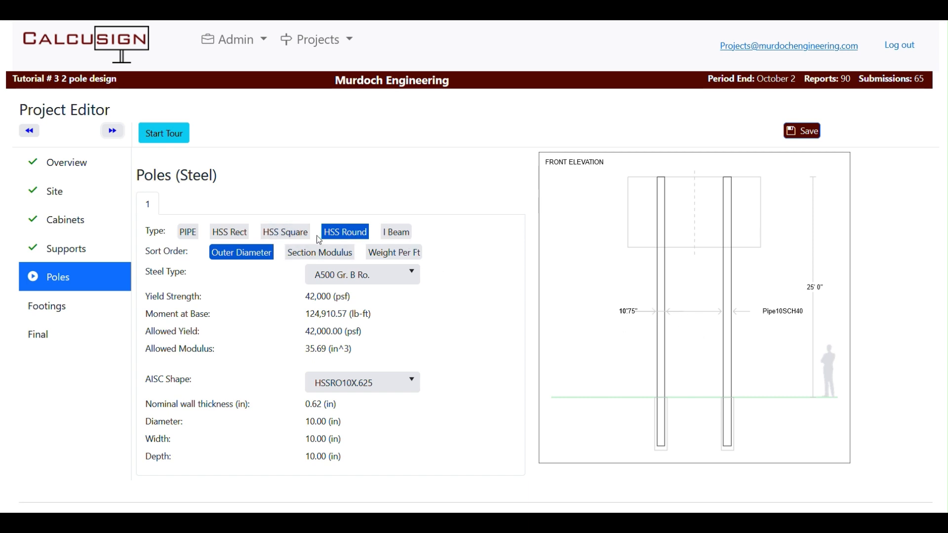
Make the poles HSS Square with AISC shape HSS10X10X.313
click(280, 235)
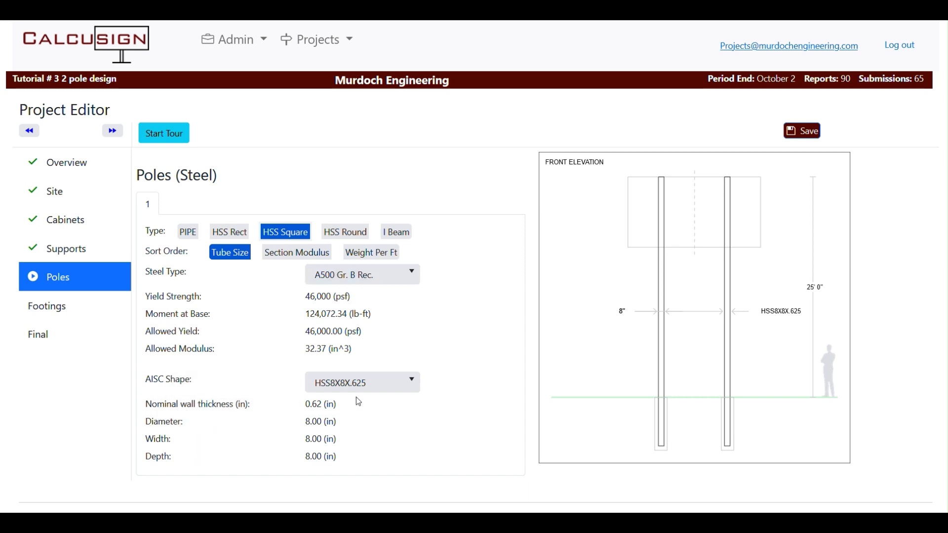
click(411, 390)
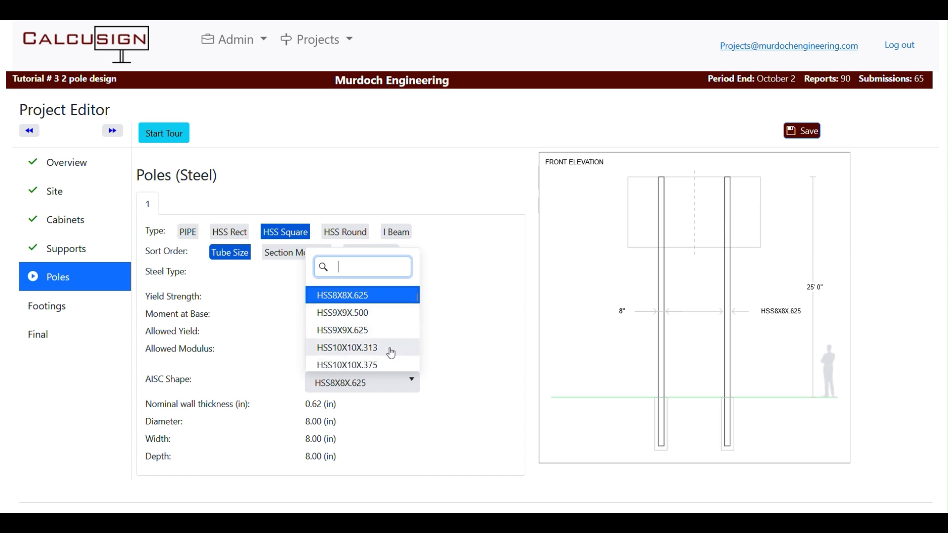
click(391, 352)
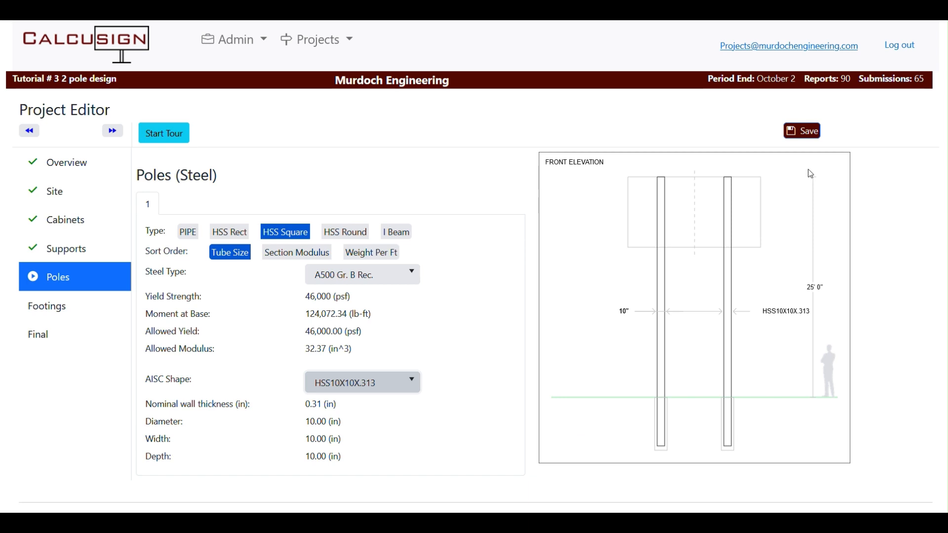
click(110, 131)
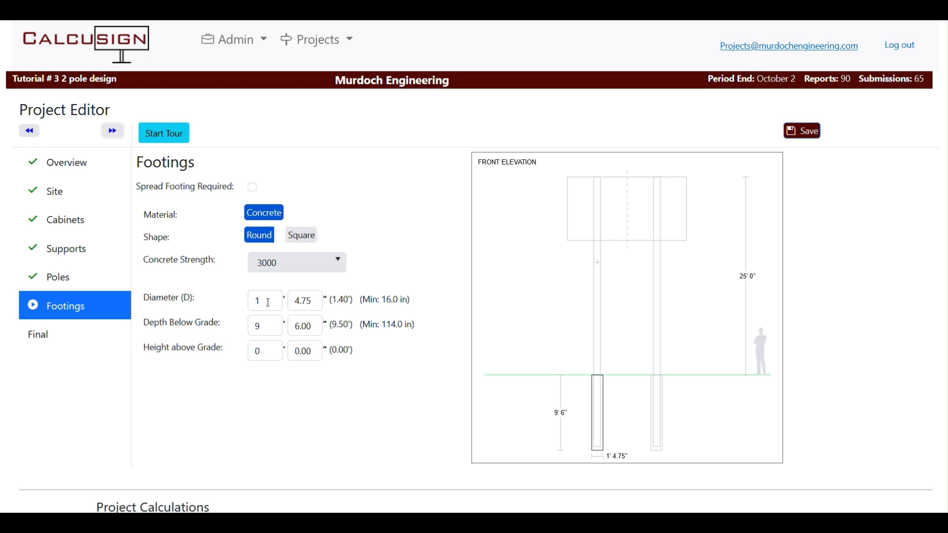
Set the footing diameter to 2' 0", then increase it to 3' 0"
drag(267, 300, 216, 298)
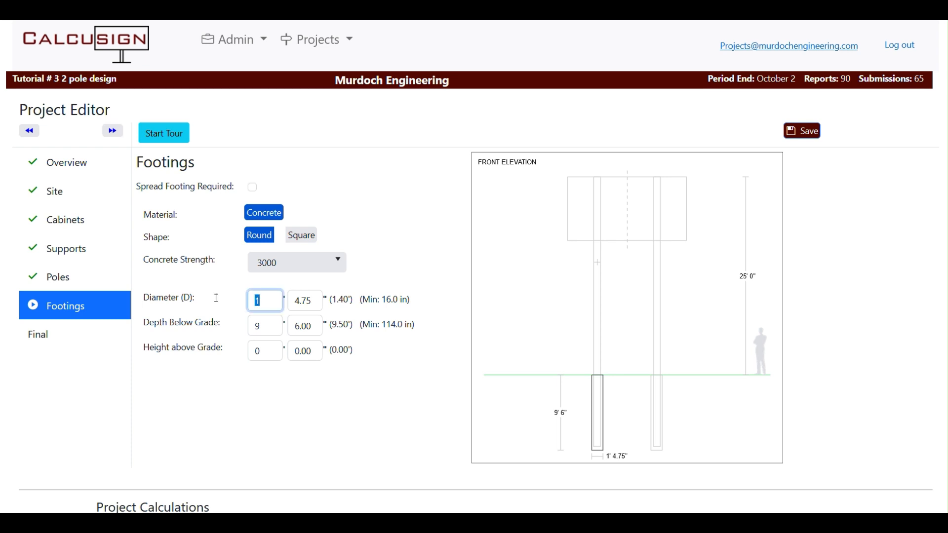
text(2)
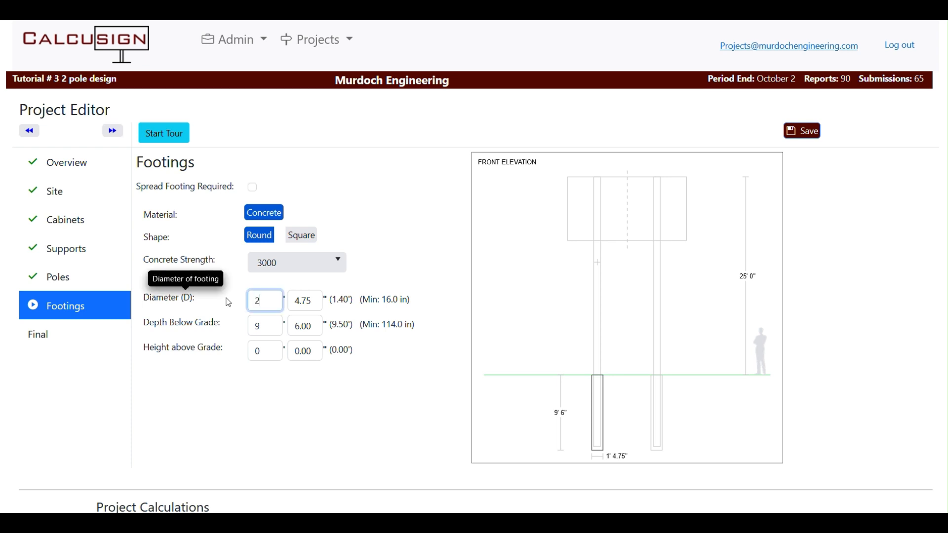
key(Tab)
text(0)
key(Tab)
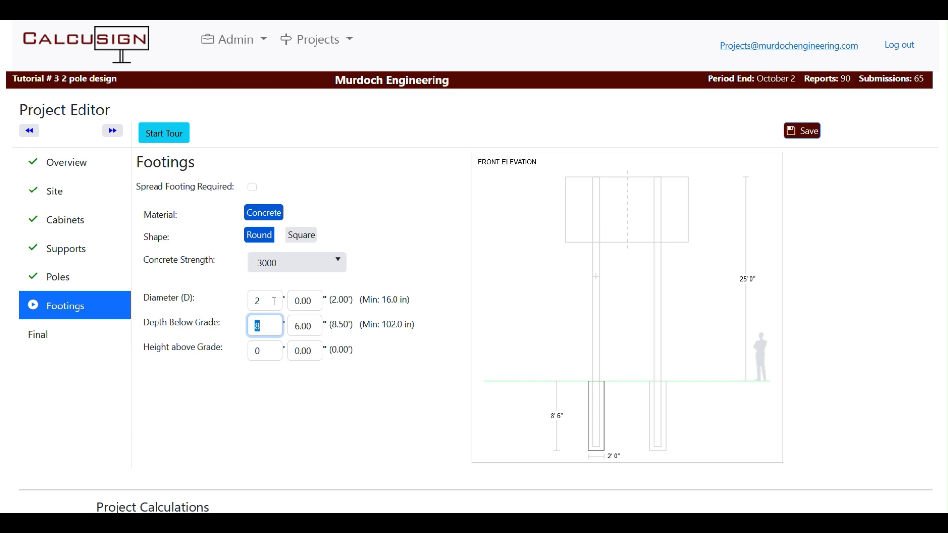
click(274, 302)
text(3)
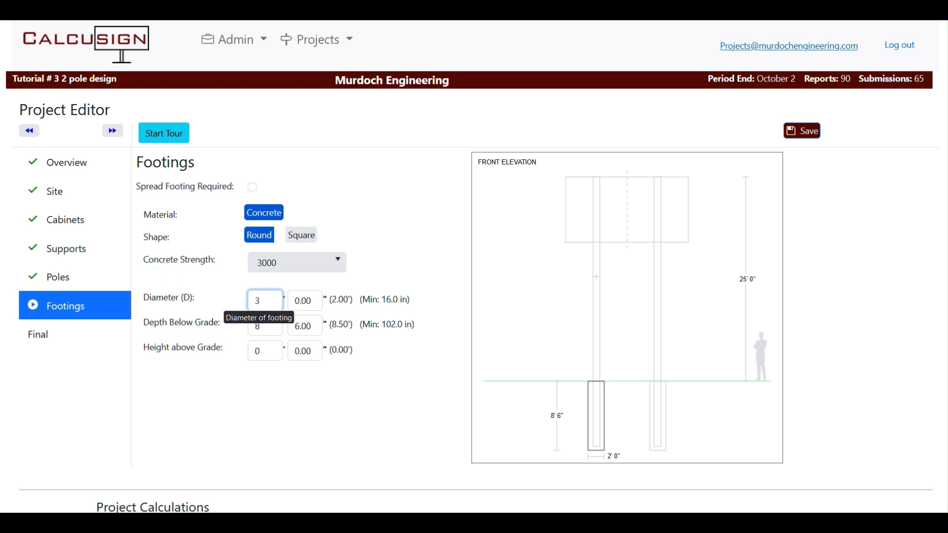
key(Tab)
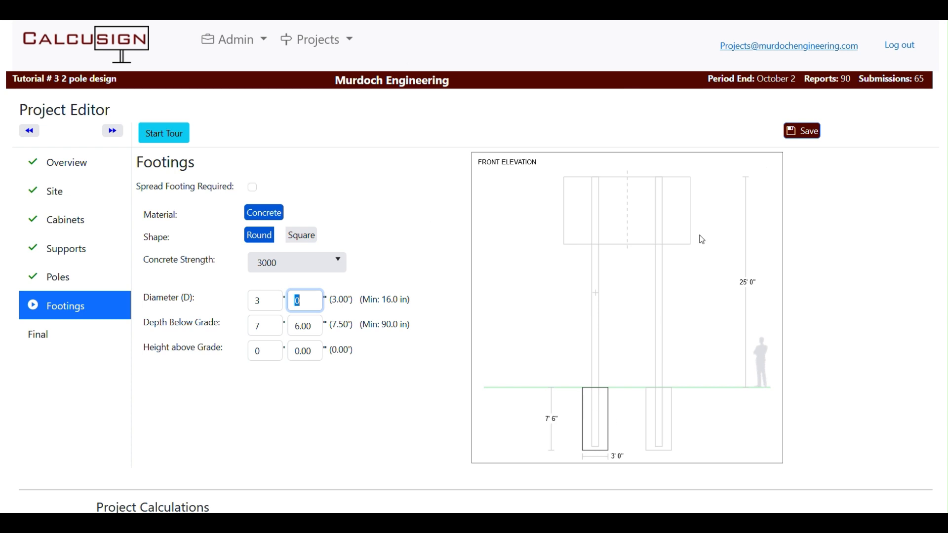
mouse_move(195, 189)
click(253, 189)
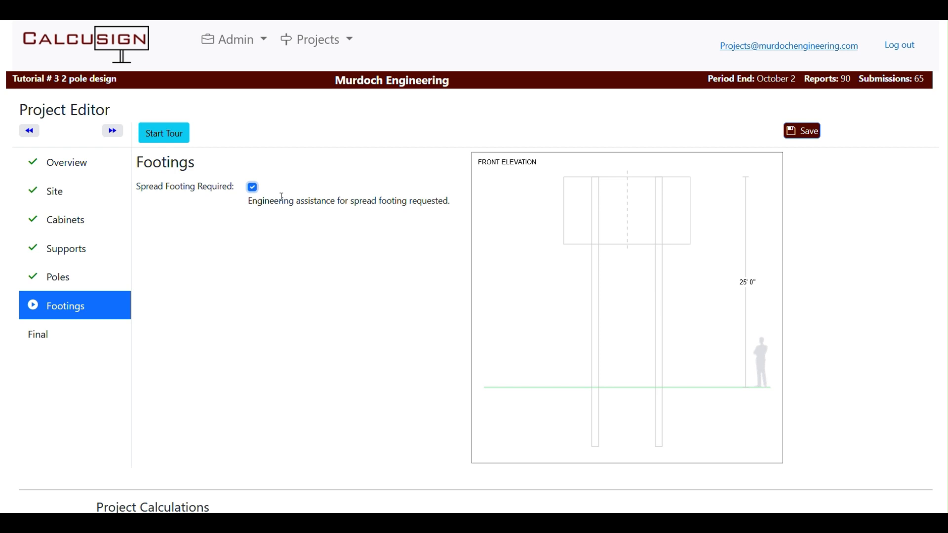
click(253, 192)
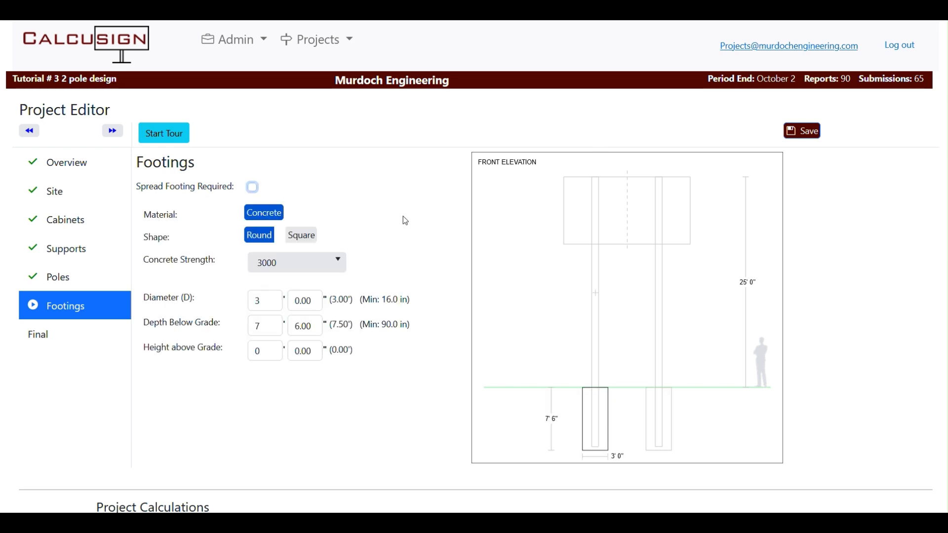
On the Final page, write the note 'additional' for Murdoch Engineering
click(113, 132)
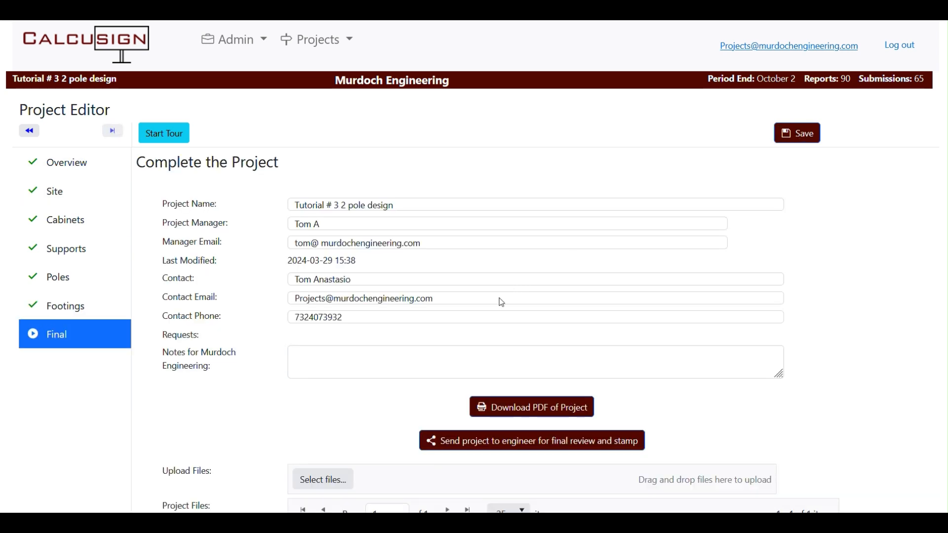
click(336, 360)
text(additinal)
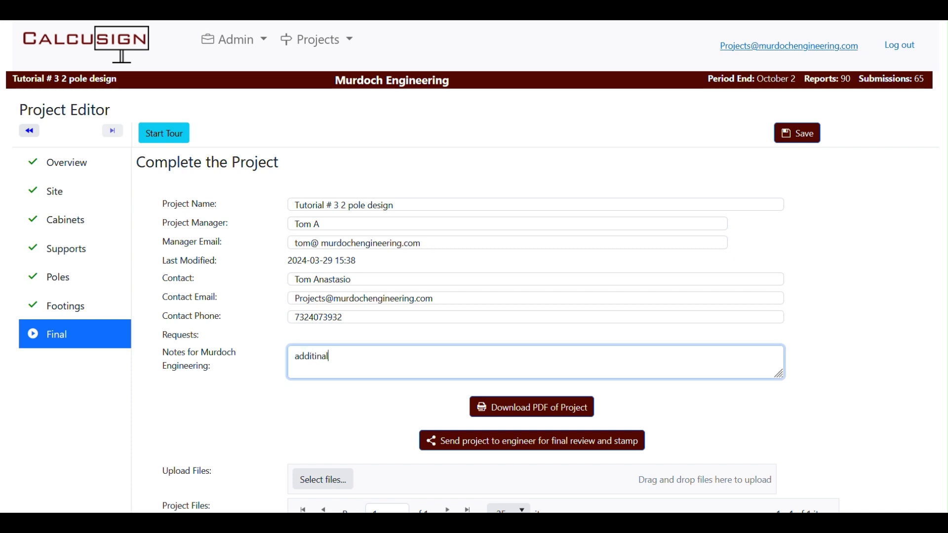
key(BackSpace)
key(BackSpace)
key(BackSpace)
text(onal)
Download the project PDF and scroll through its pages, dismissing the downloads panel
click(537, 415)
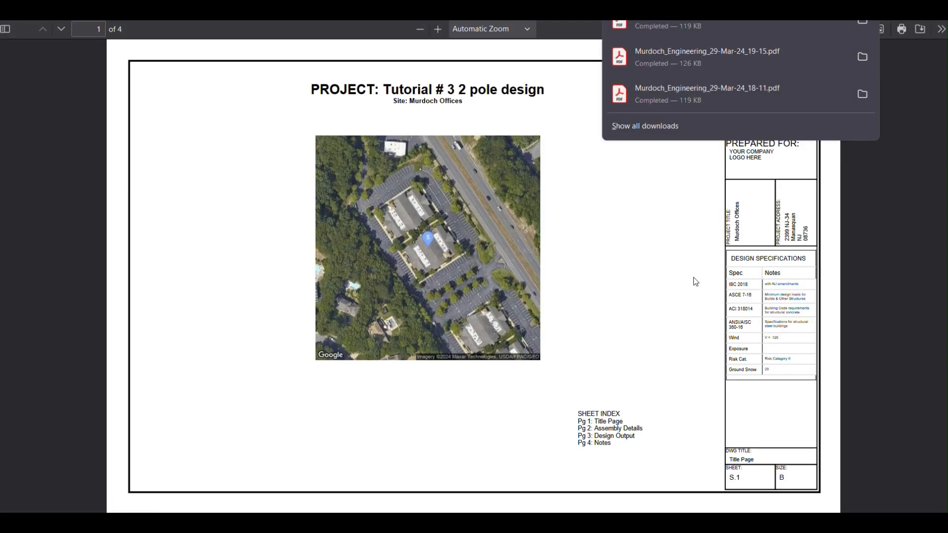
scroll(544, 264, down, 5)
scroll(544, 264, down, 3)
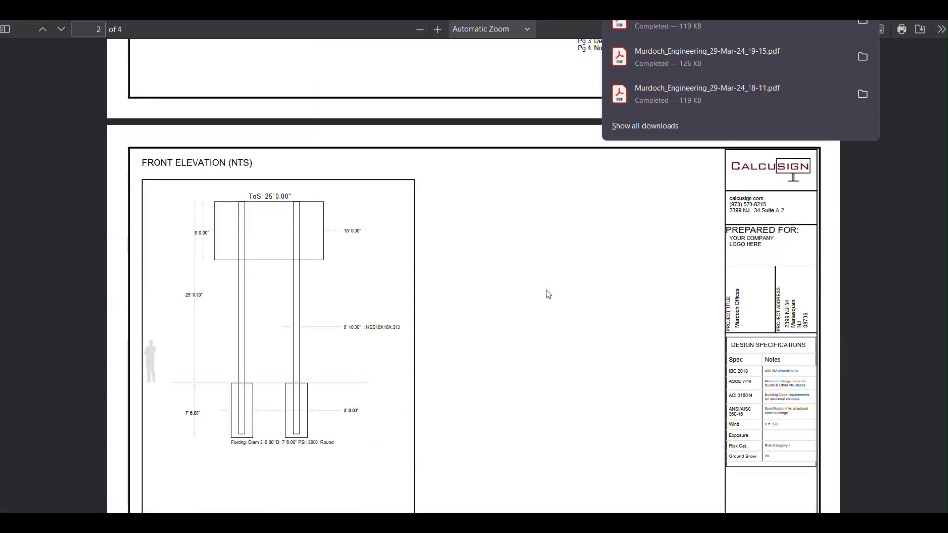
scroll(316, 233, down, 2)
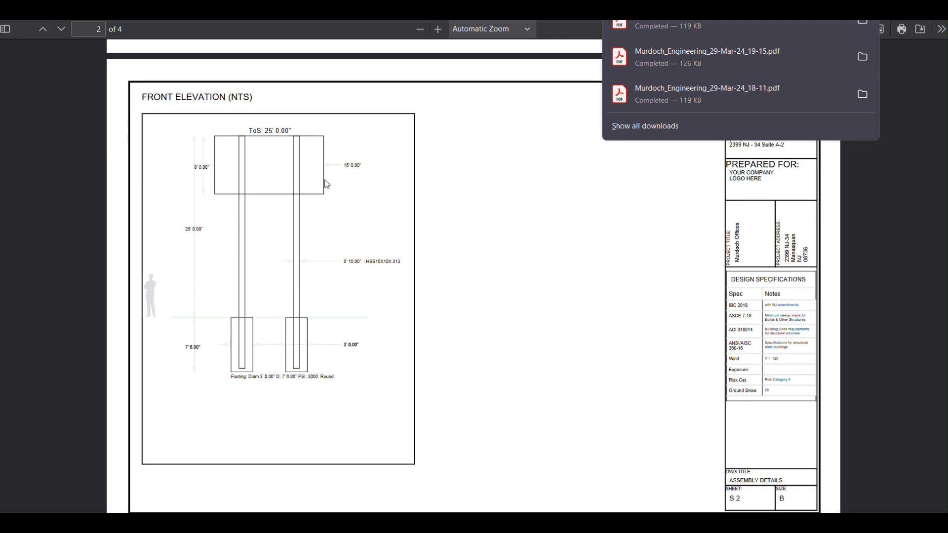
scroll(354, 248, up, 2)
scroll(360, 253, down, 2)
scroll(482, 230, down, 3)
click(489, 233)
scroll(489, 233, down, 6)
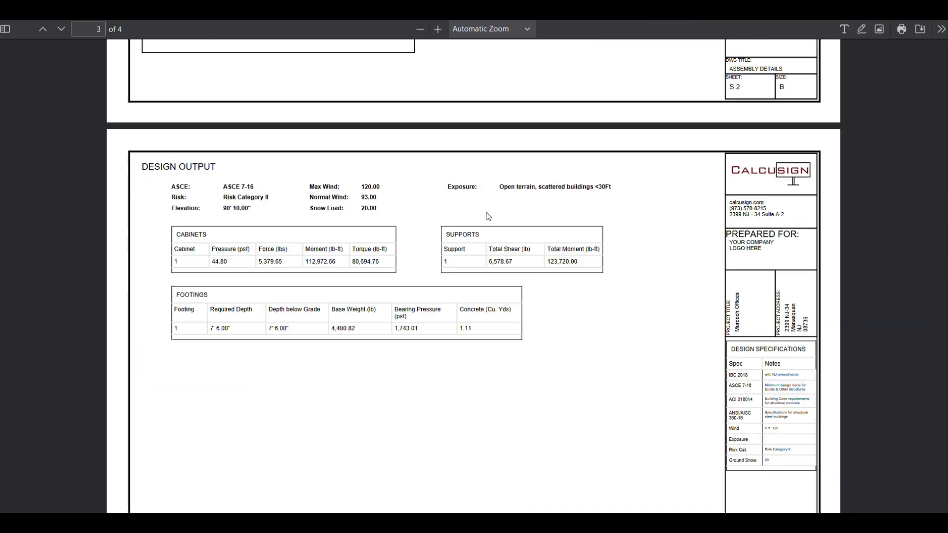
scroll(497, 241, down, 10)
scroll(447, 256, up, 20)
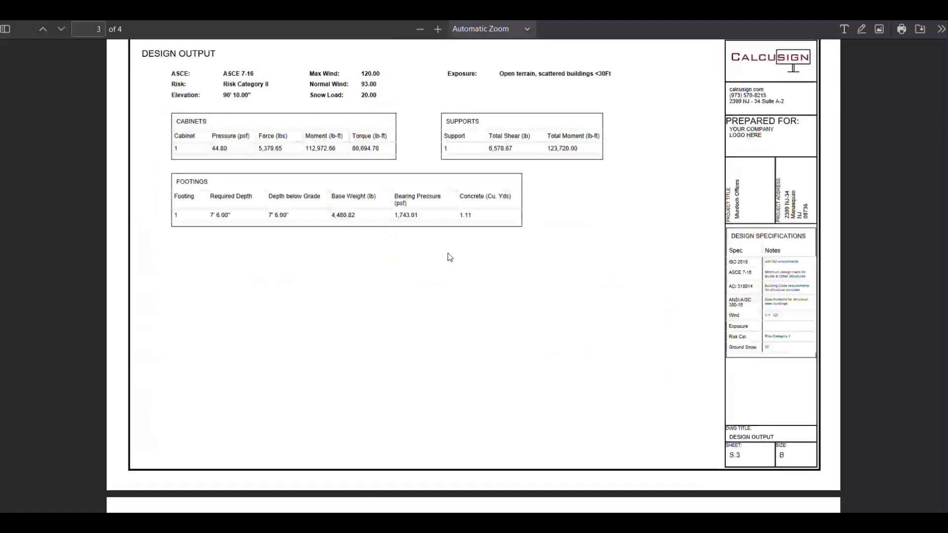
scroll(417, 249, up, 10)
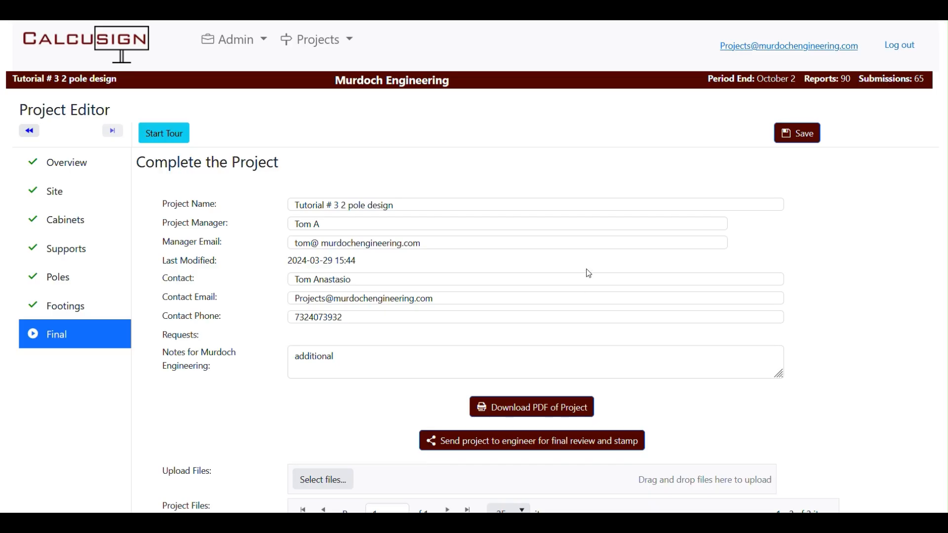
Send the project to Murdoch Engineering for stamp at $200.00, confirming all required files are included
scroll(589, 273, down, 2)
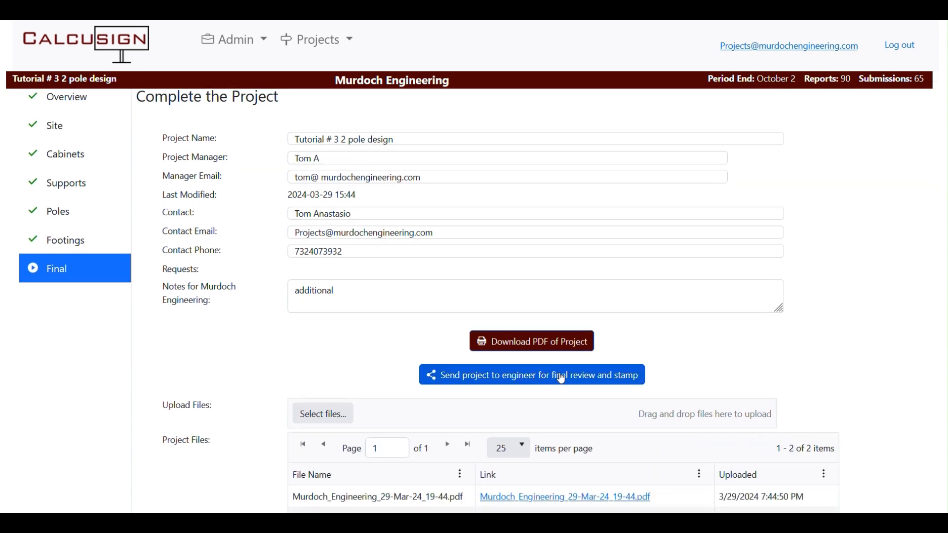
click(563, 380)
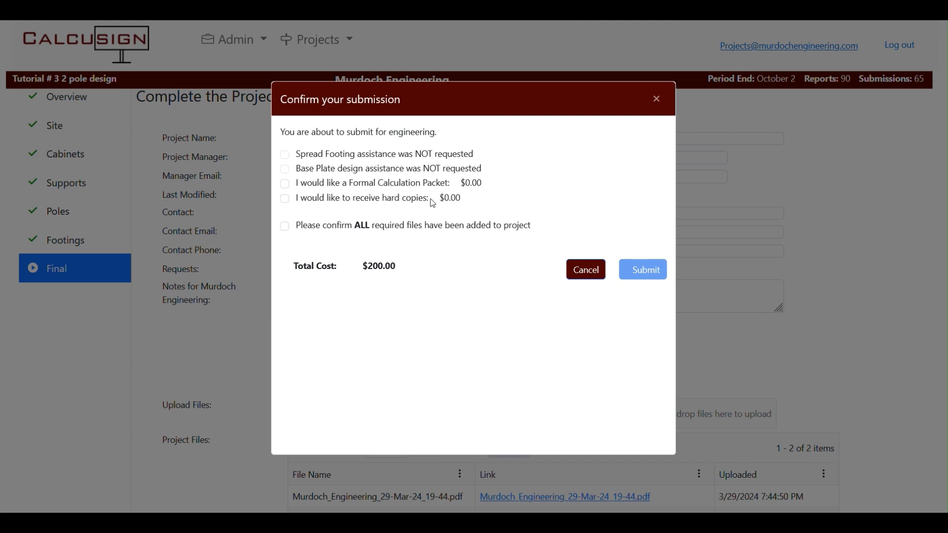
click(286, 228)
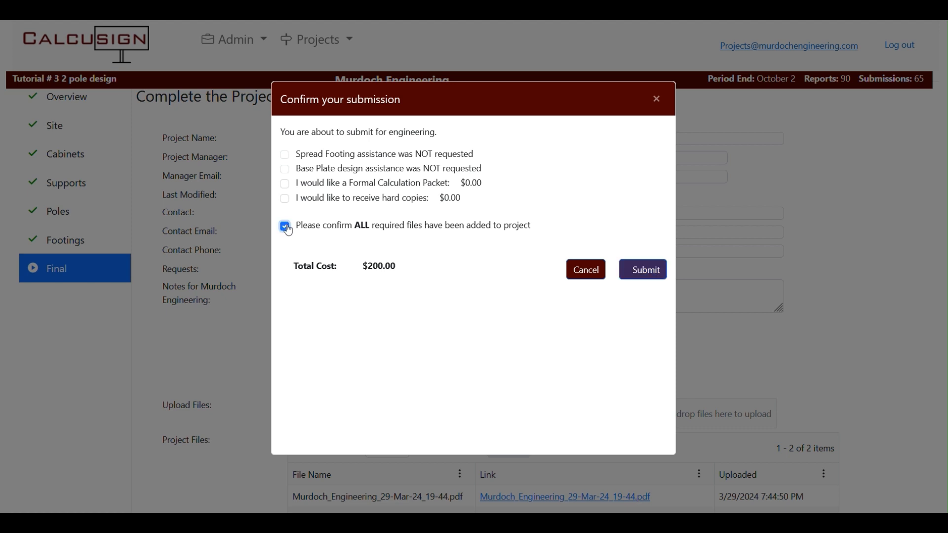
click(656, 272)
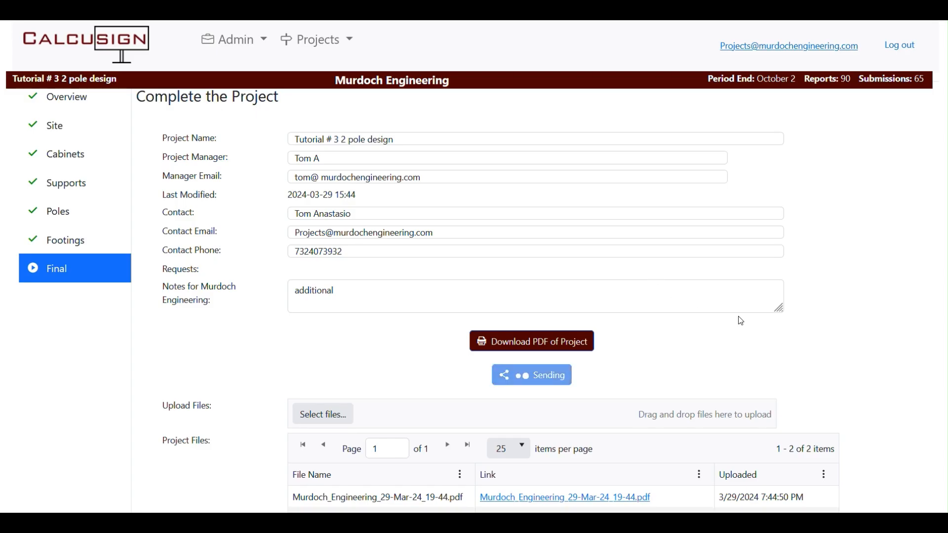